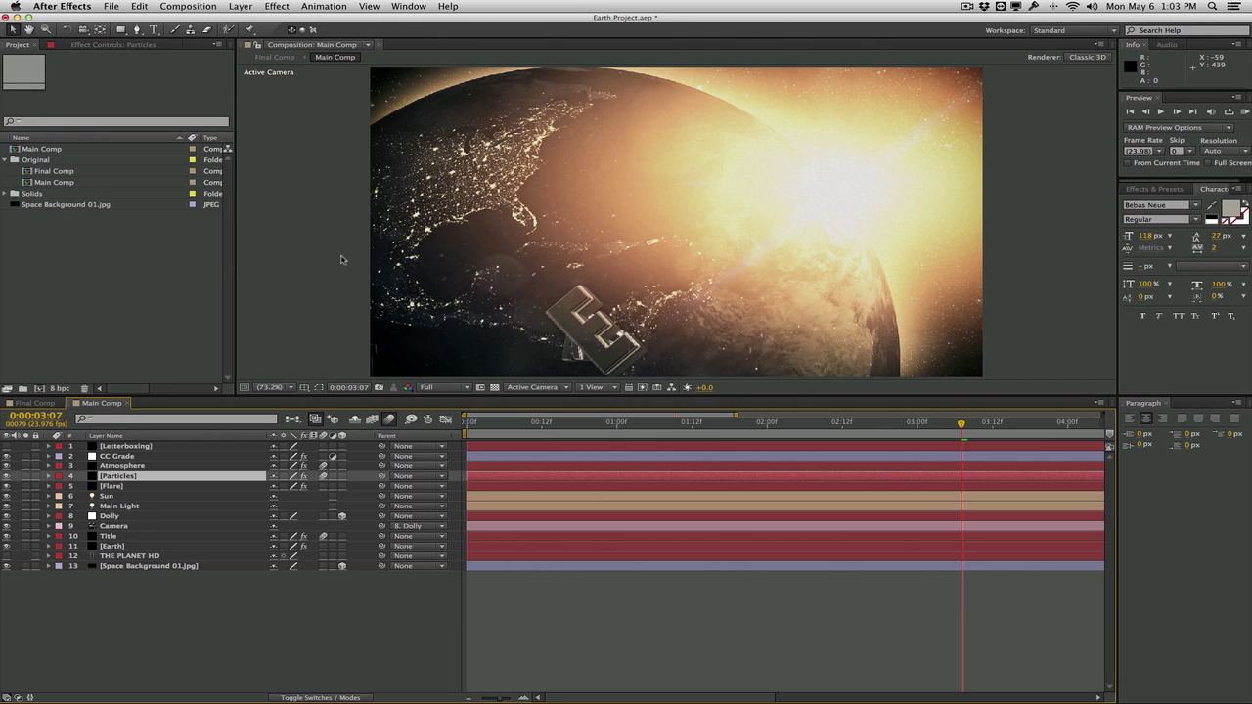
- Browse the File menu's script commands and close the menus without running a script
click(113, 6)
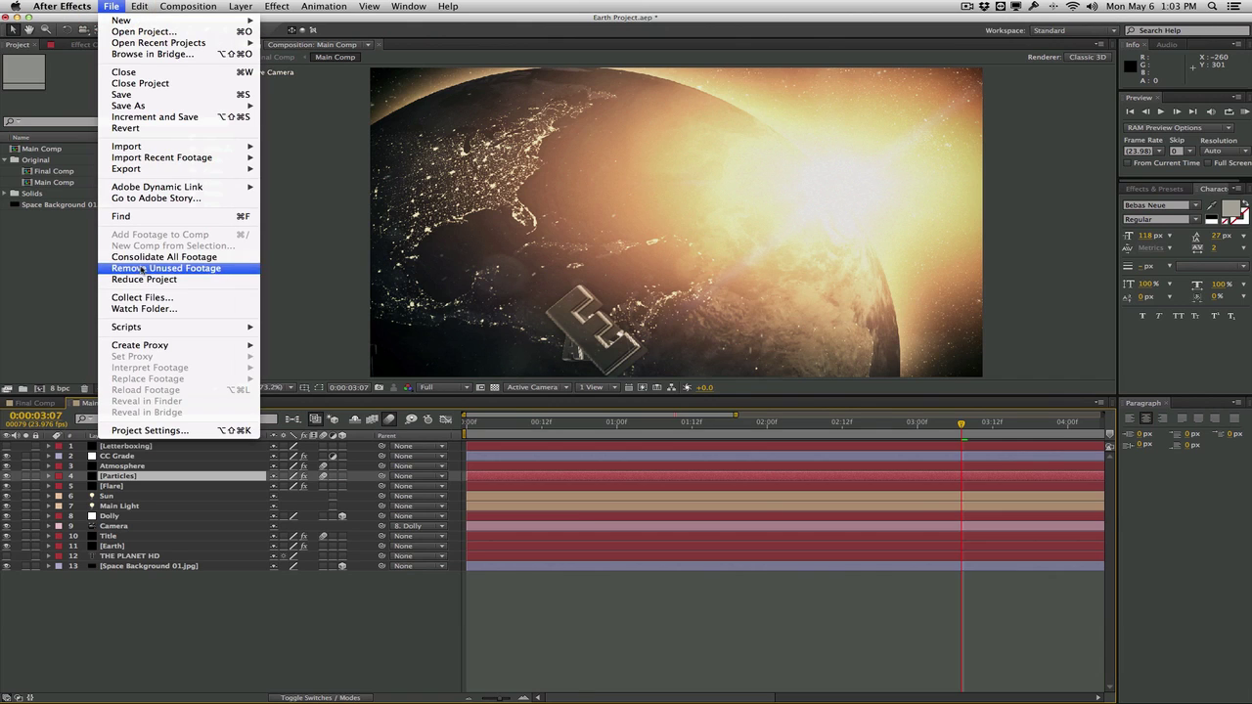
mouse_move(144, 332)
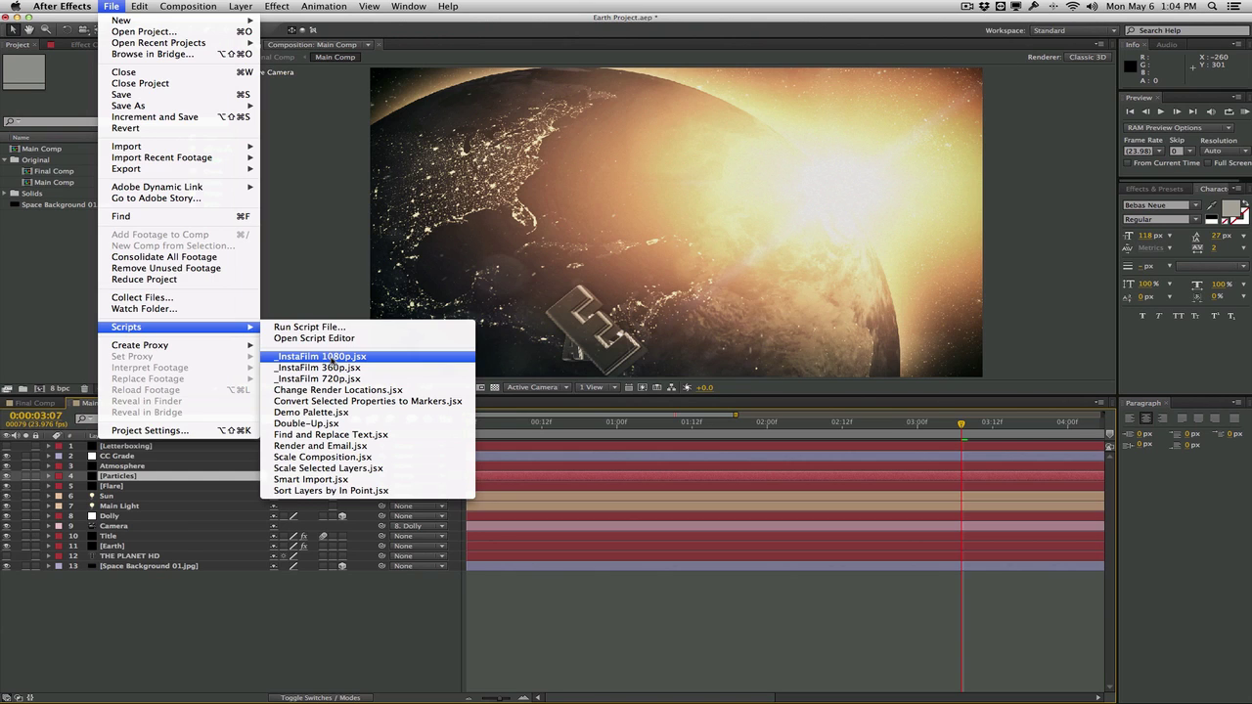
click(333, 357)
click(112, 5)
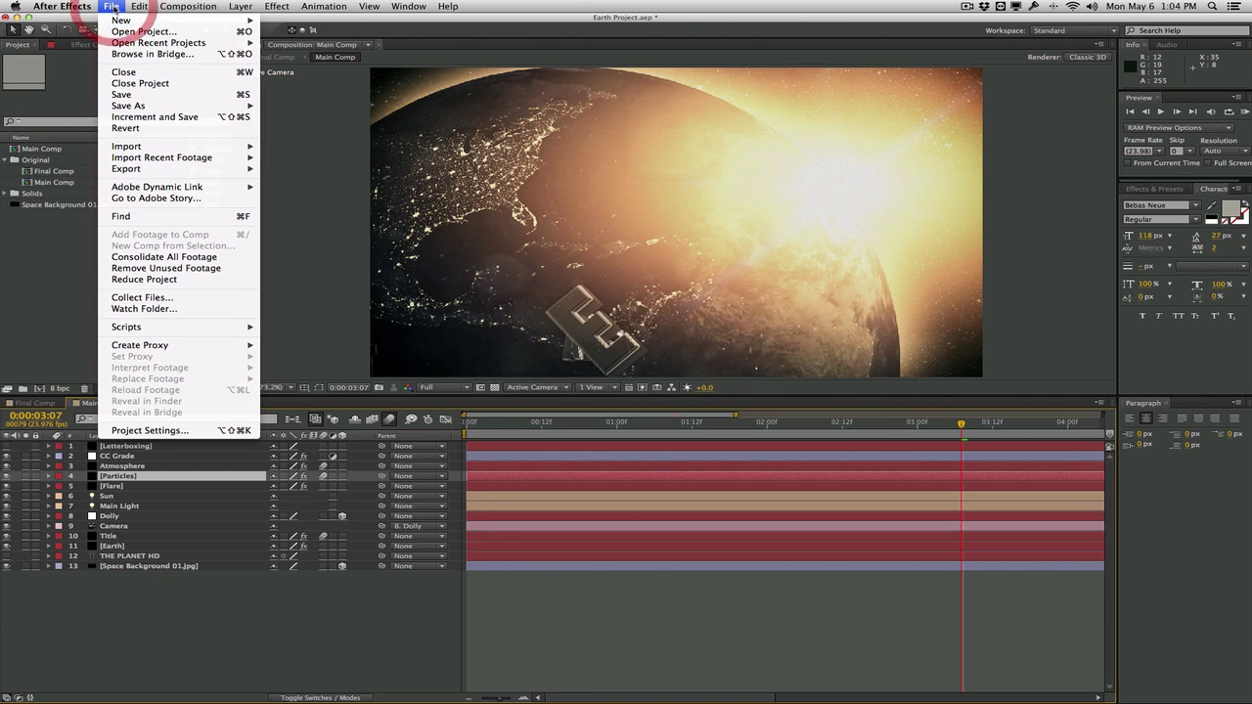
click(309, 240)
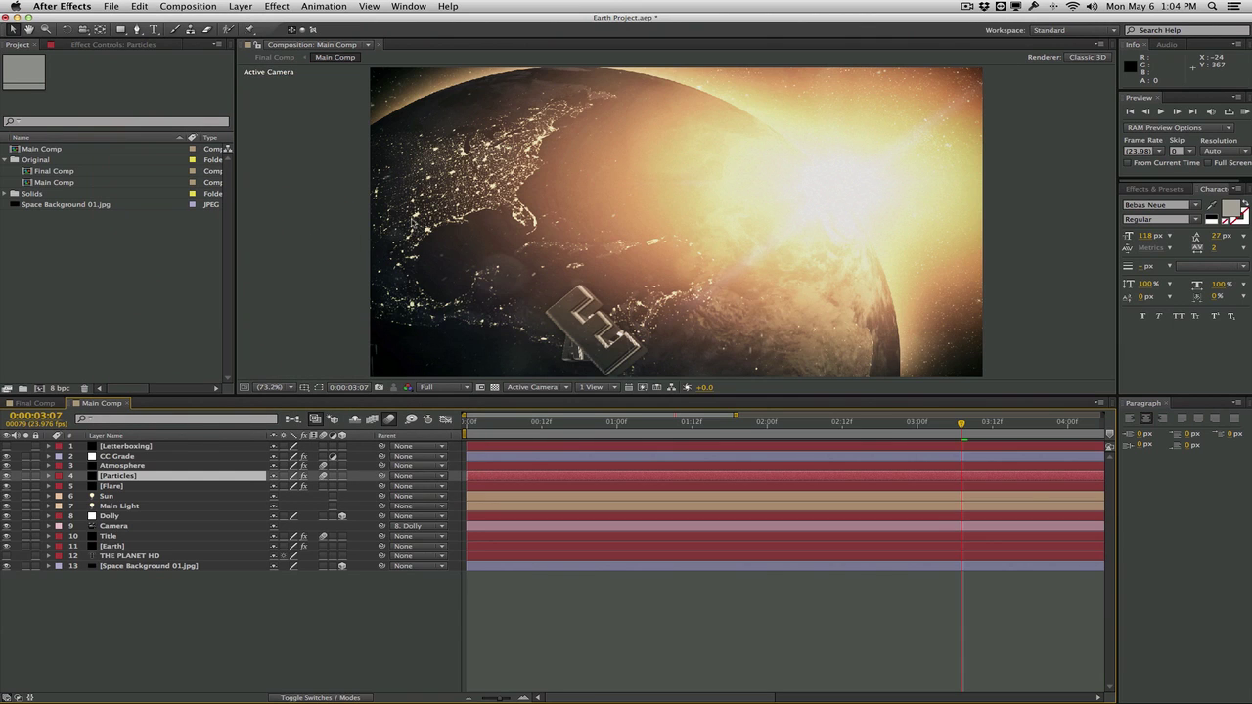
- Open InstaFilm.jsx from the Window menu and dock its panel at the workspace's right edge
click(409, 6)
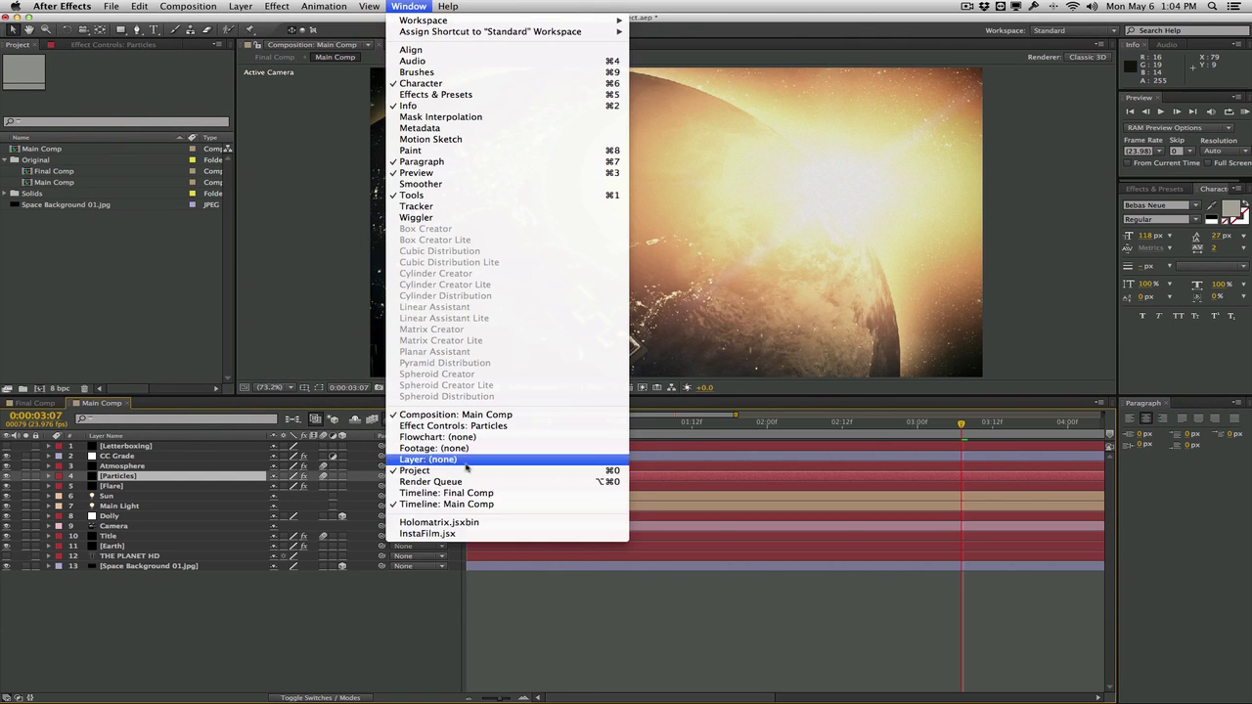
click(460, 534)
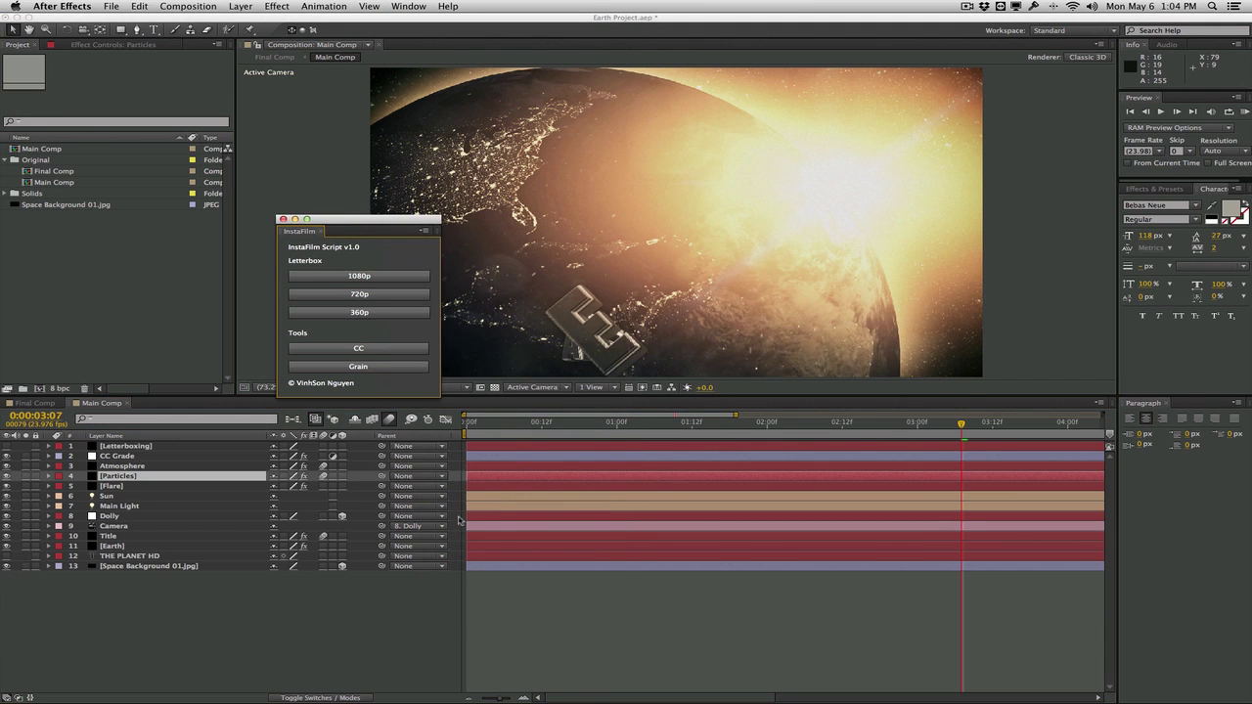
mouse_move(388, 223)
mouse_down()
mouse_move(465, 223)
mouse_move(474, 208)
mouse_up()
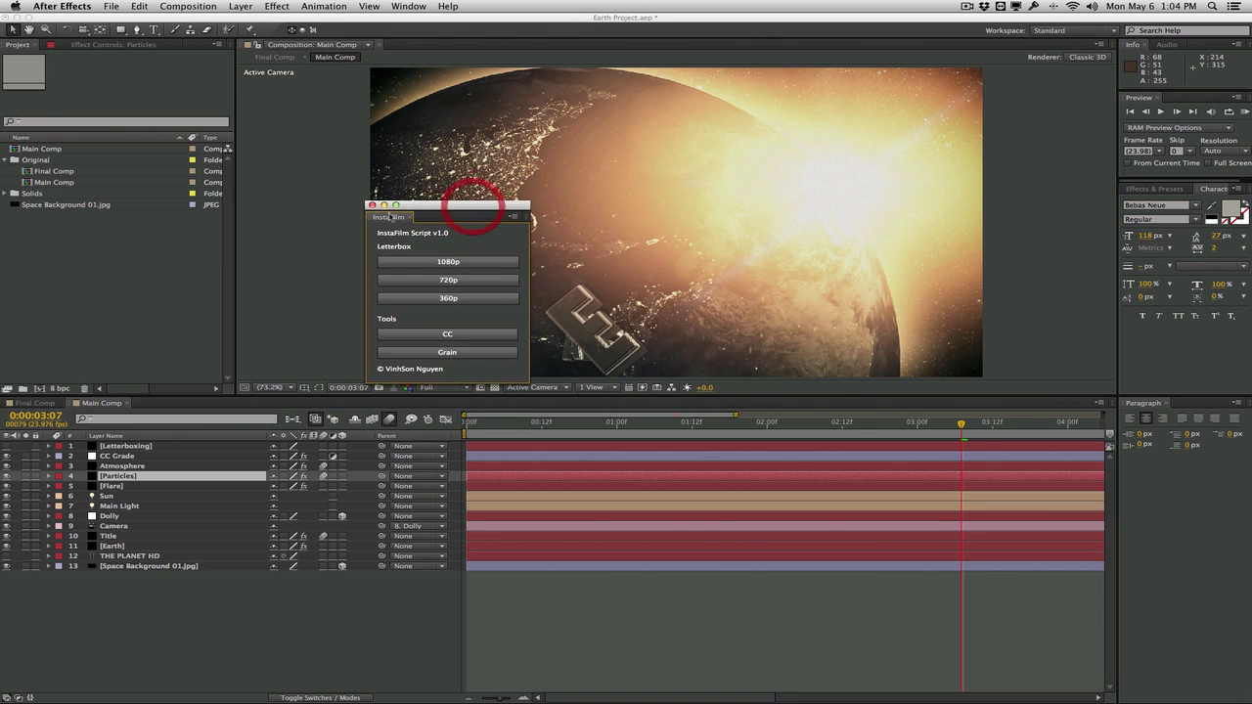
drag(389, 217, 1168, 350)
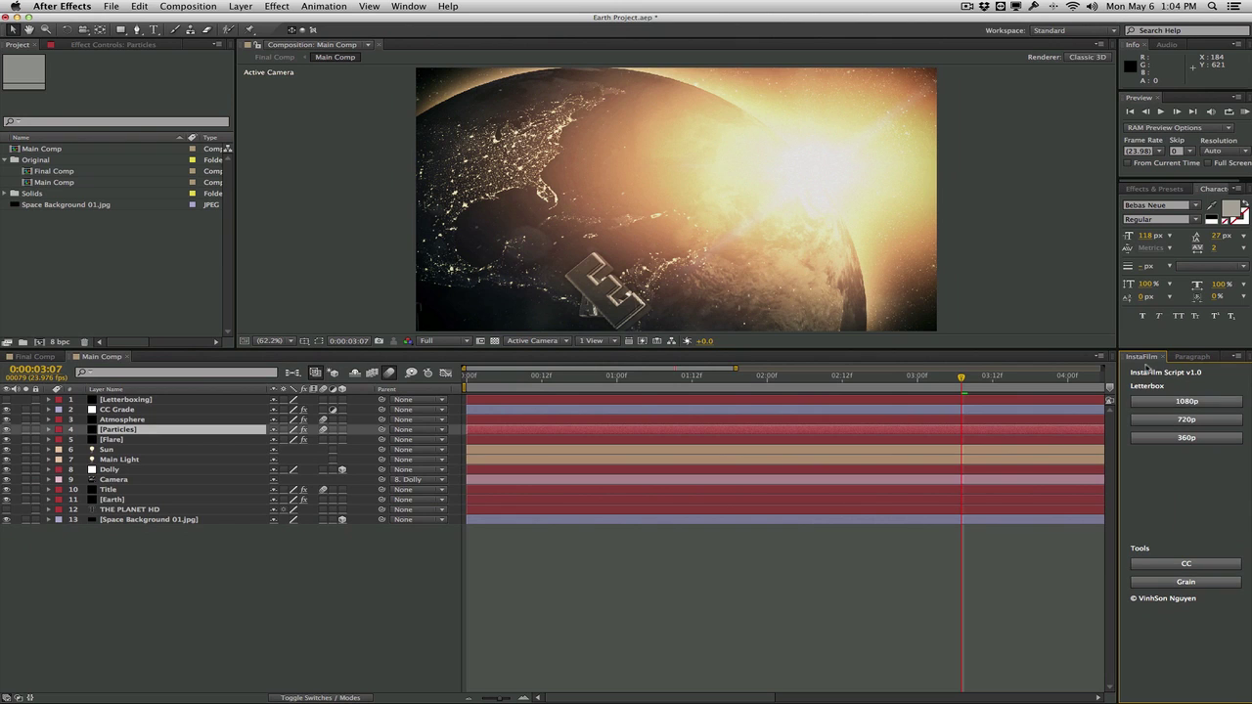
- Undock InstaFilm into a small floating window left of the viewer, with no layer selected
right_click(1133, 365)
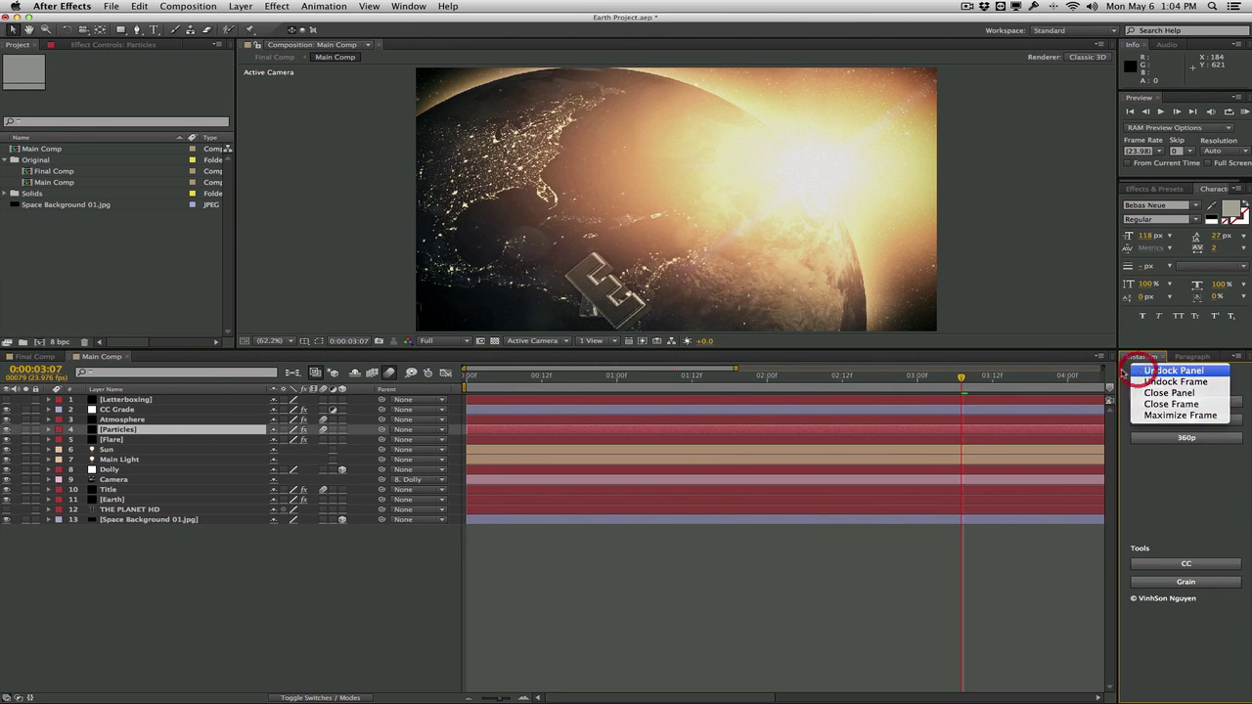
click(1140, 371)
drag(528, 182, 543, 154)
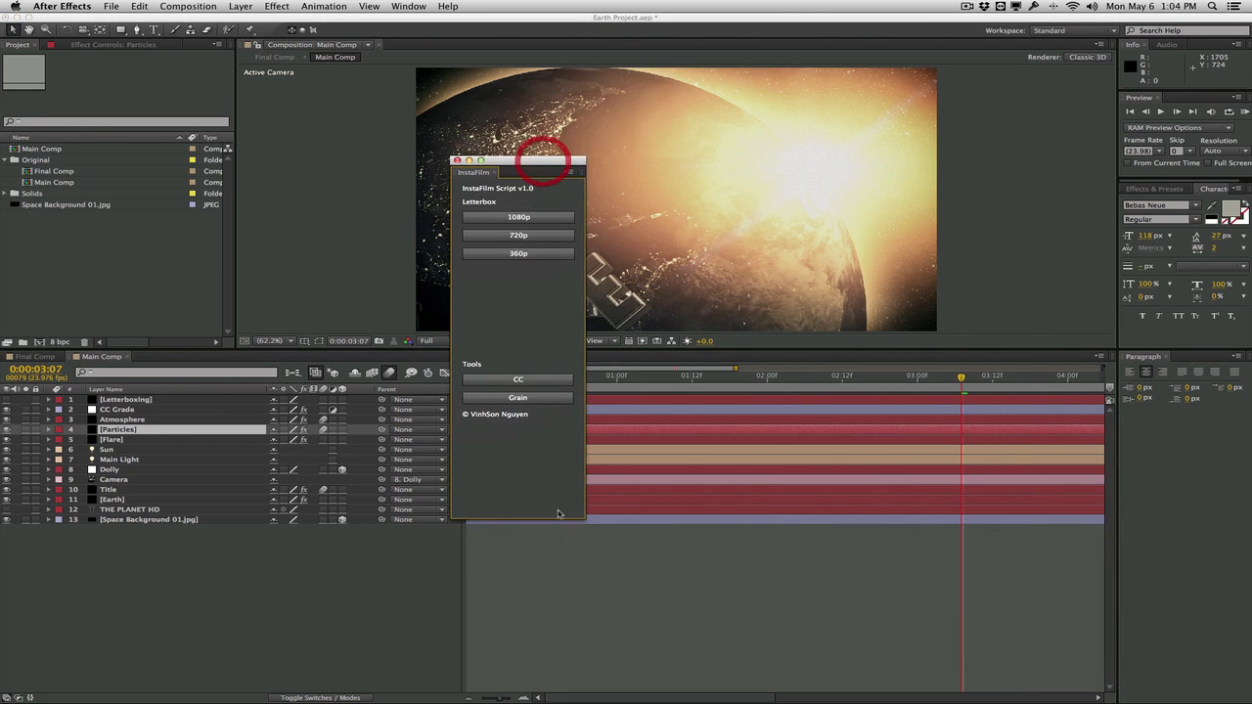
drag(559, 515, 539, 341)
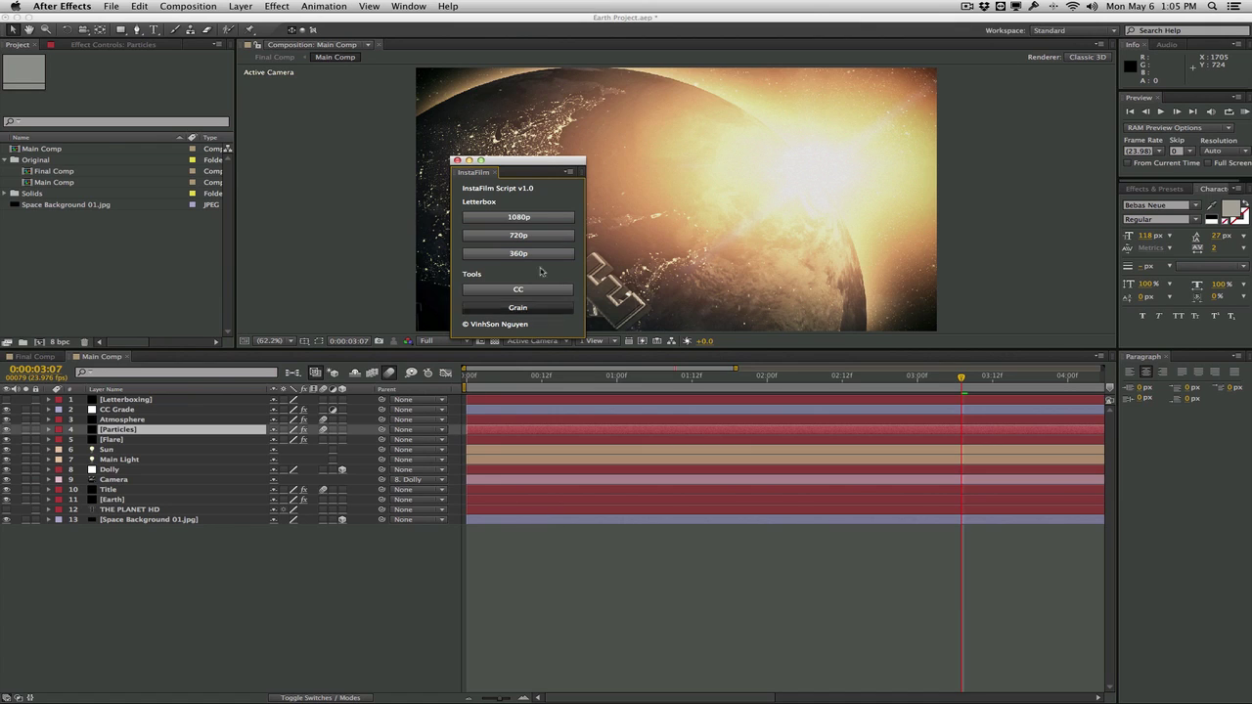
drag(546, 162, 347, 159)
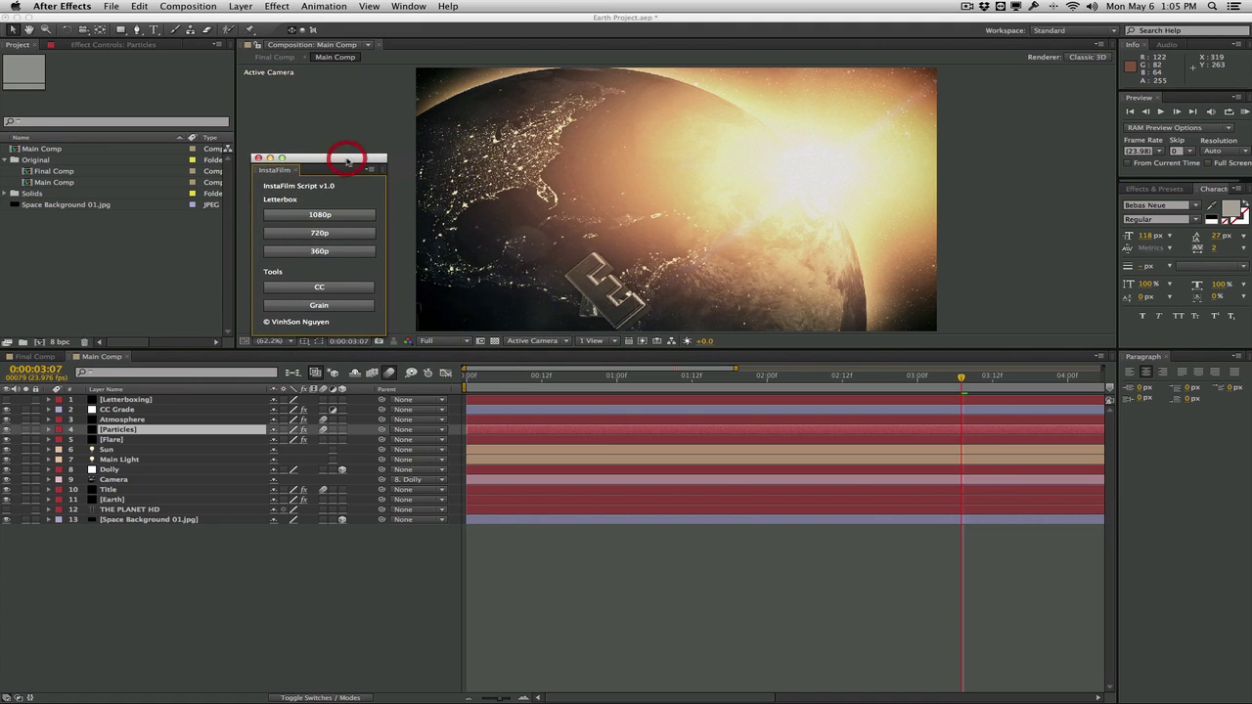
click(246, 546)
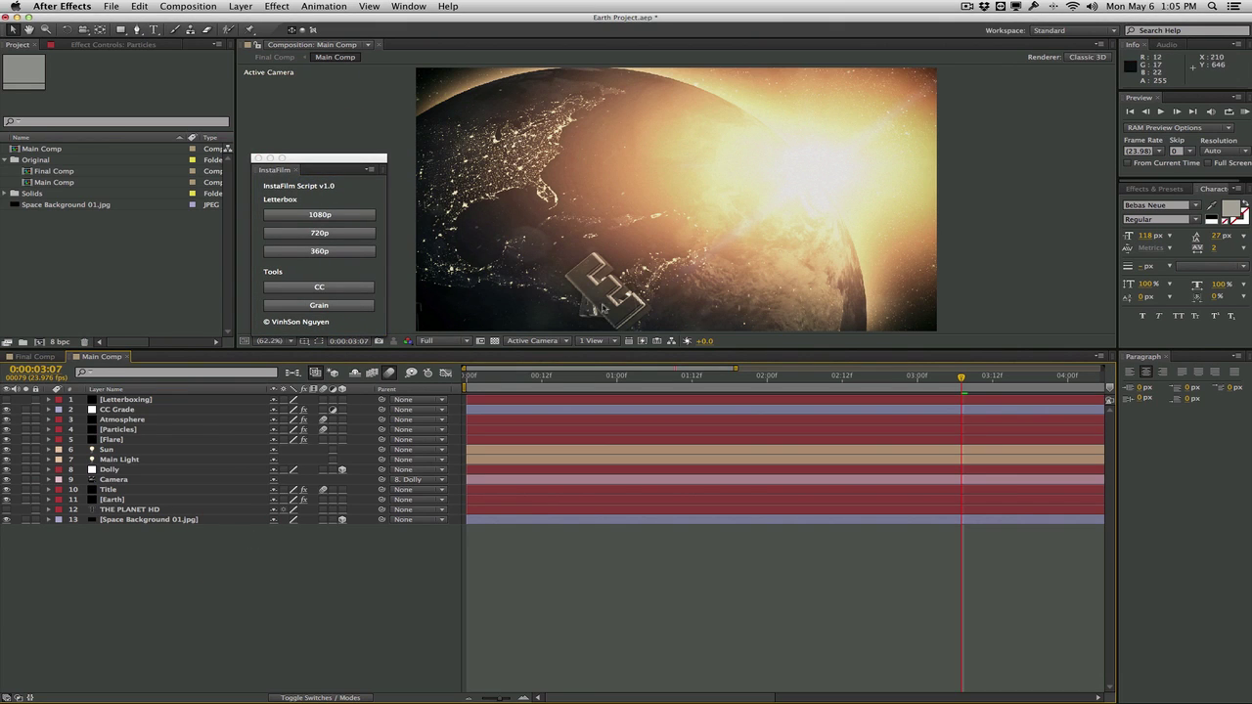
click(285, 234)
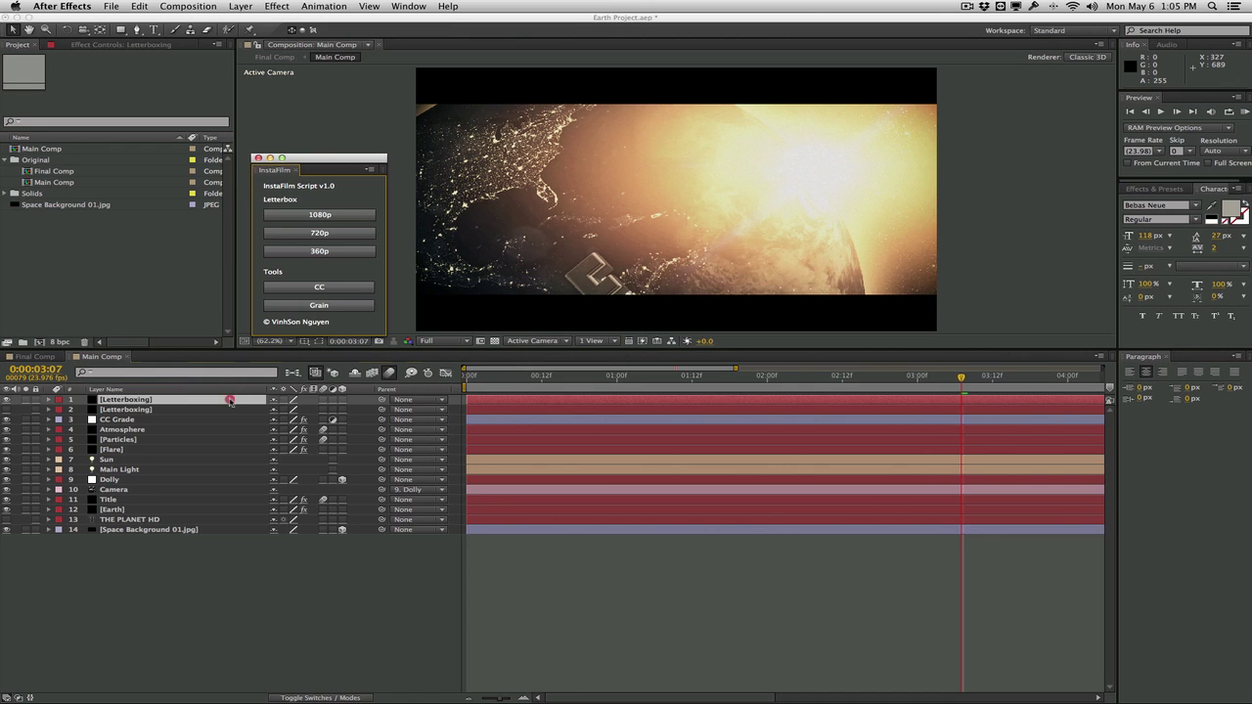
click(230, 402)
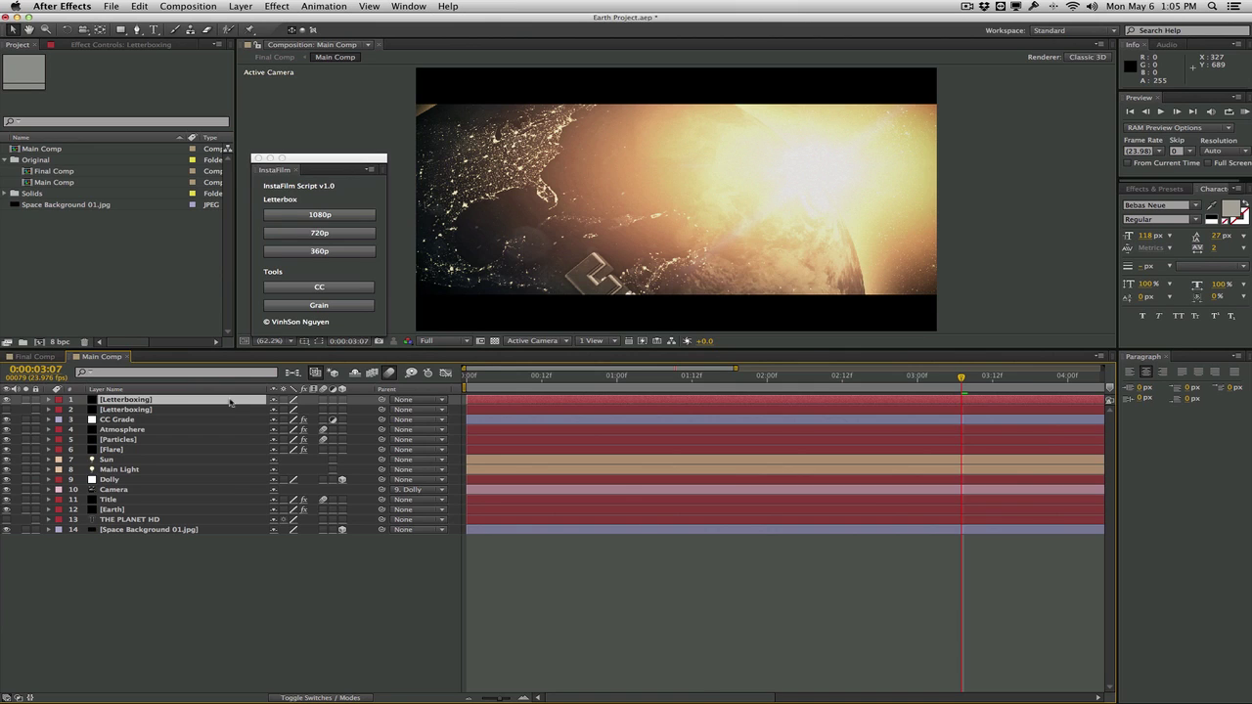
key(Delete)
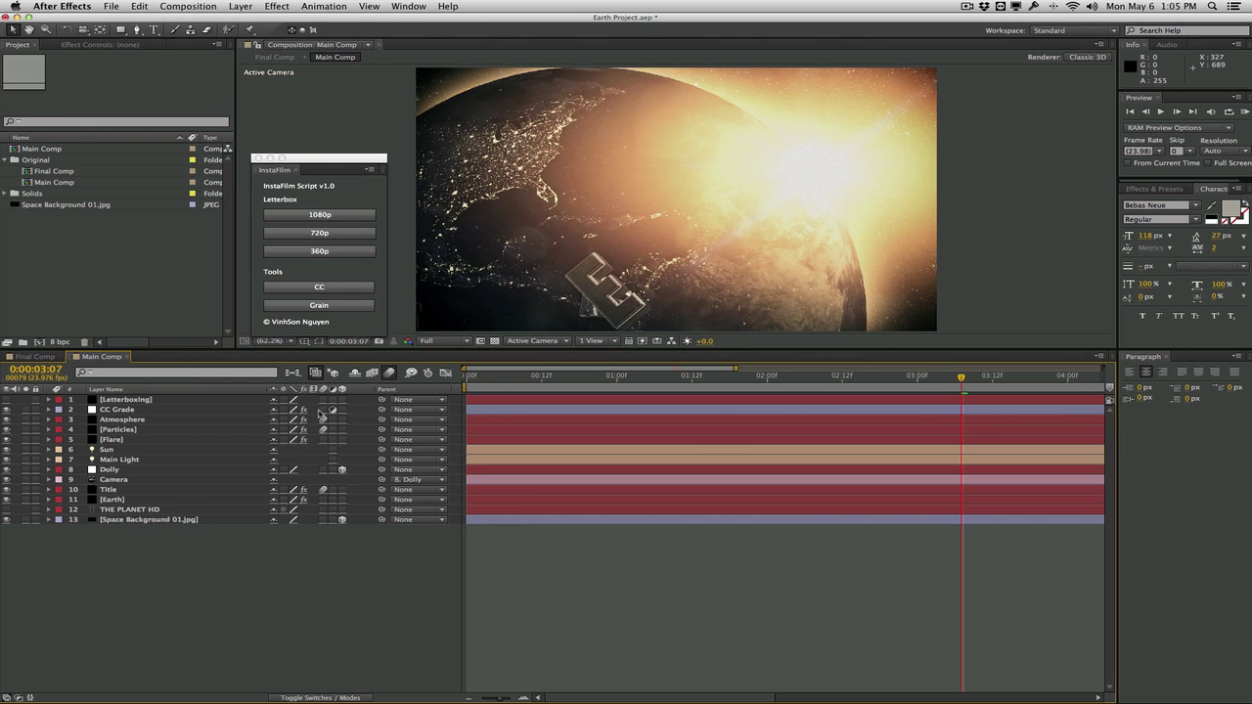
click(331, 291)
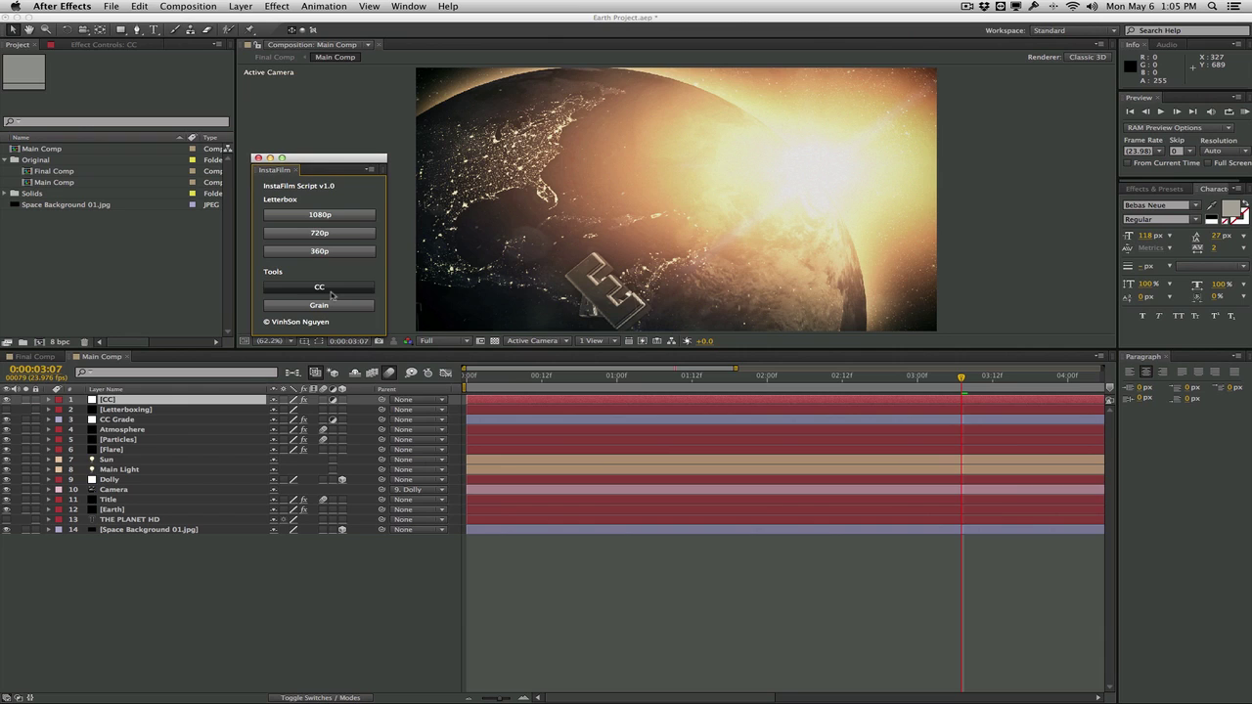
click(256, 401)
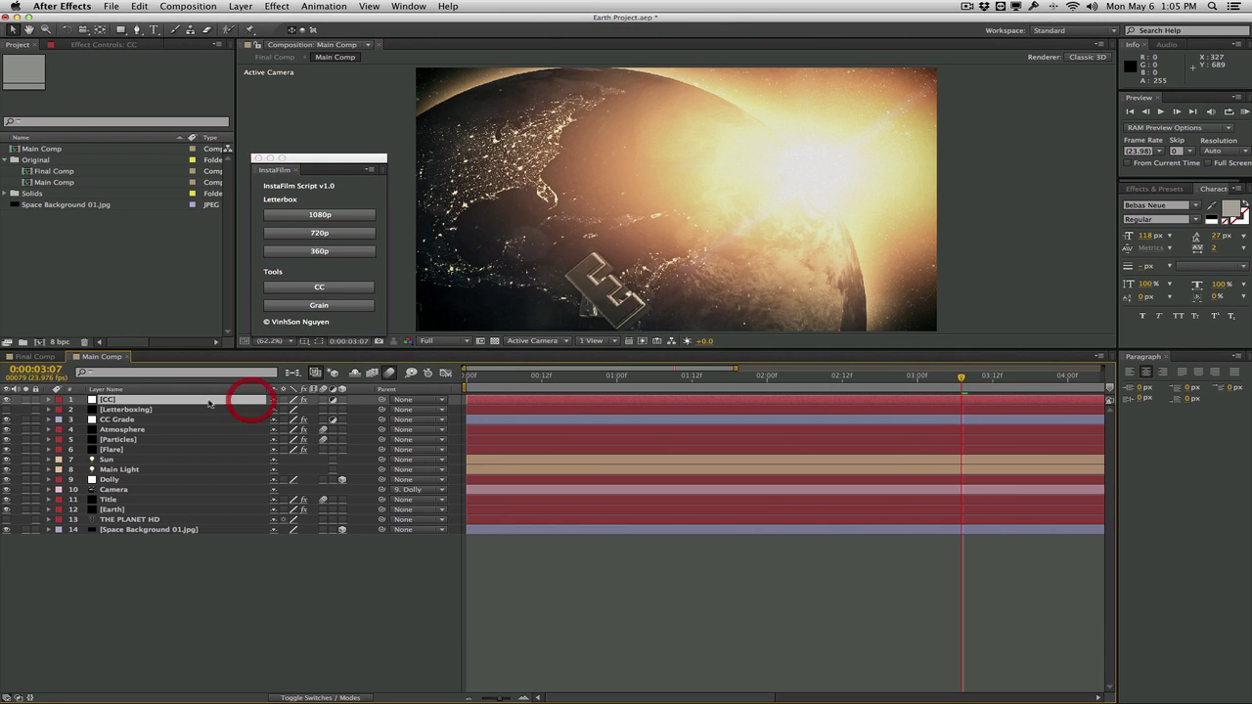
click(96, 46)
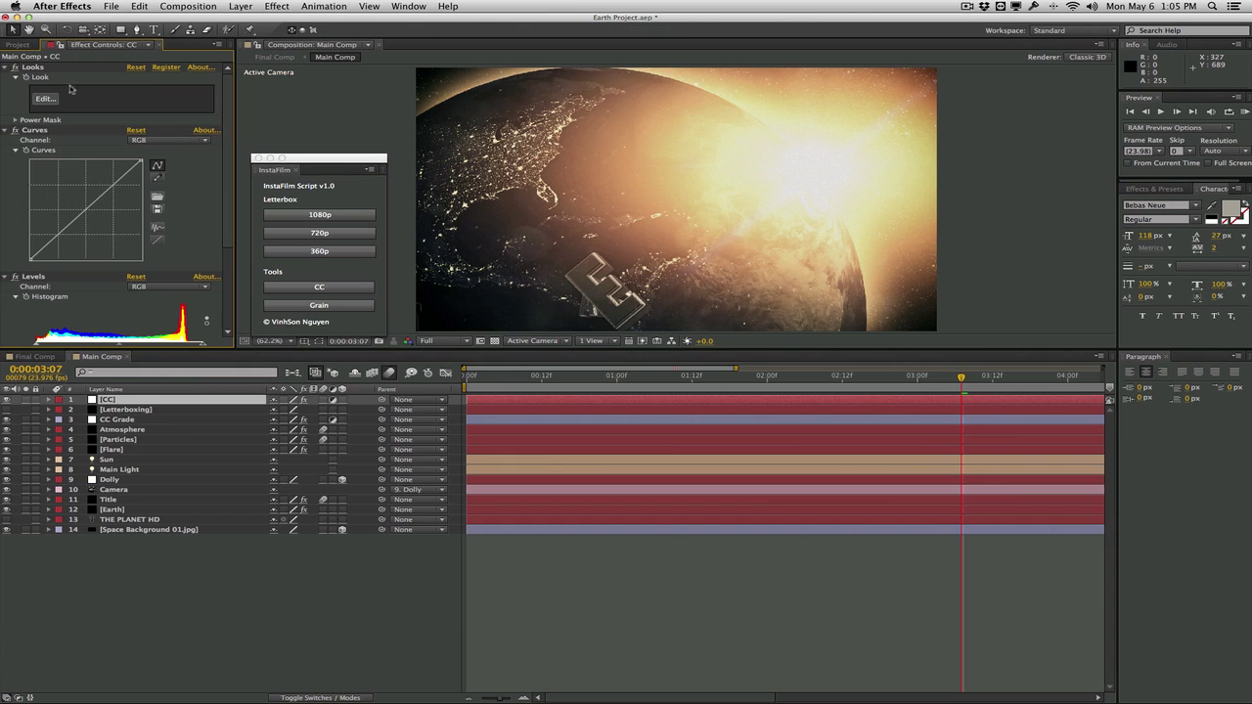
scroll(43, 84, down, 3)
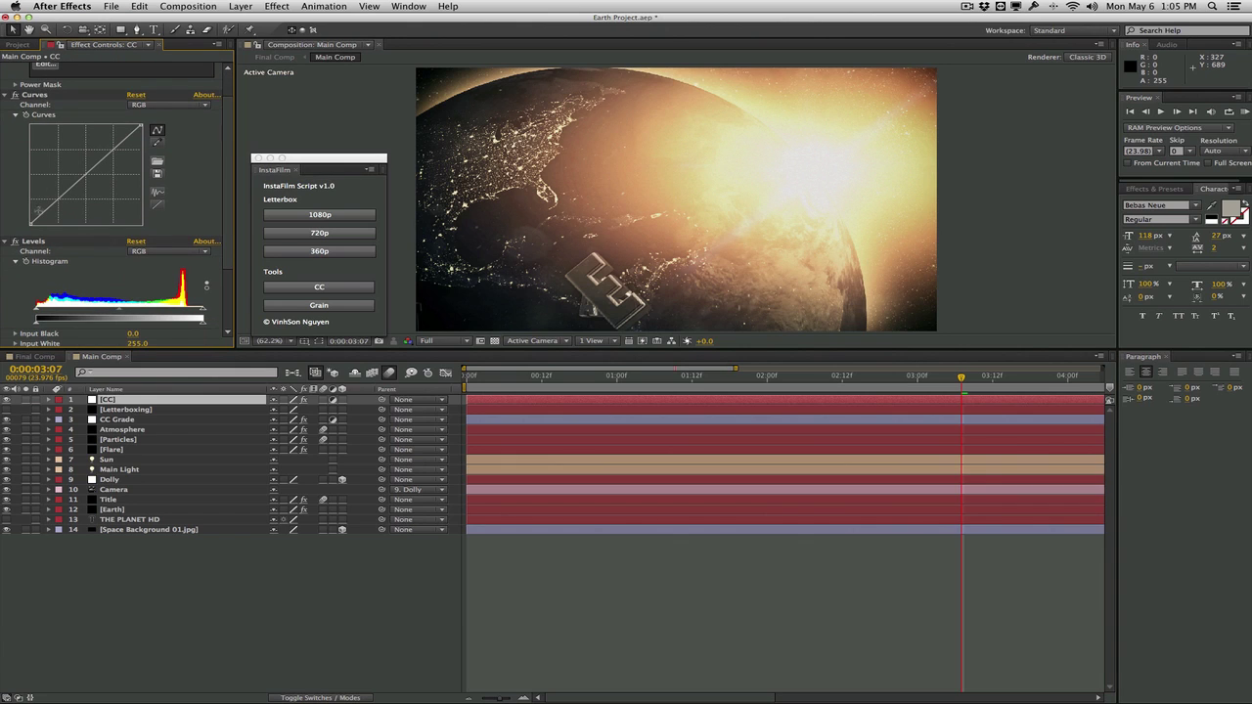
scroll(37, 254, down, 5)
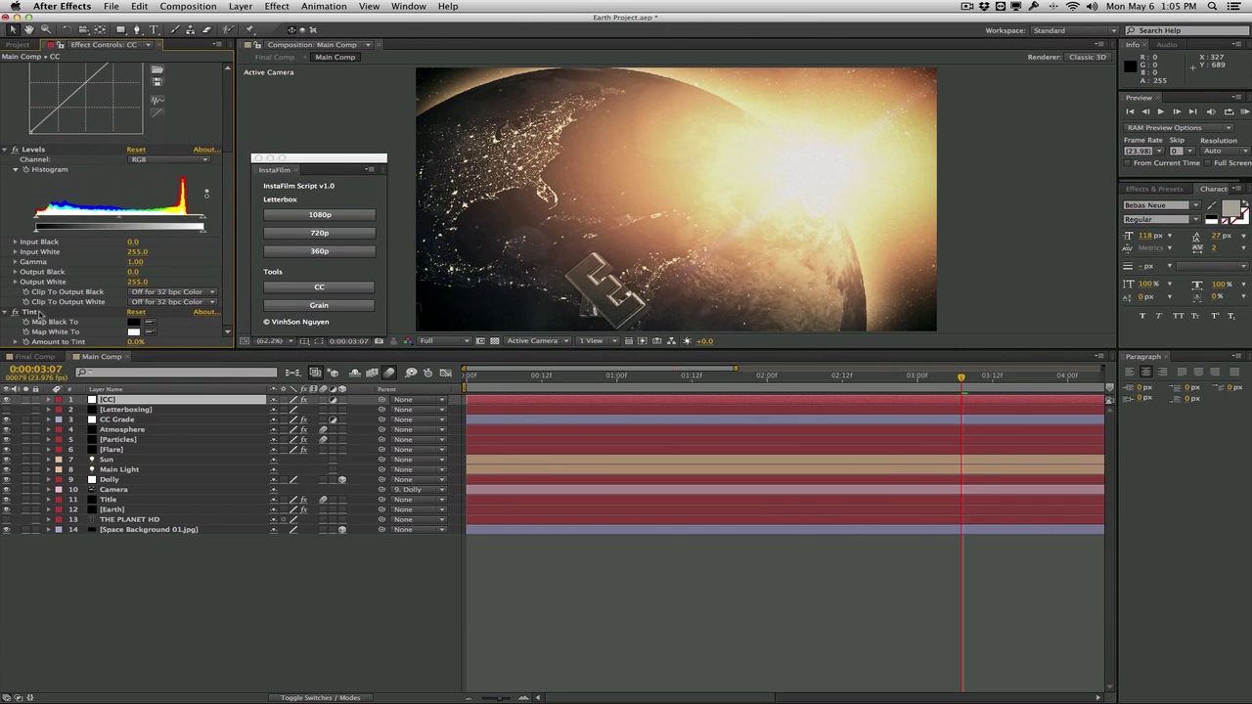
scroll(37, 313, up, 8)
scroll(42, 253, down, 8)
scroll(41, 254, up, 8)
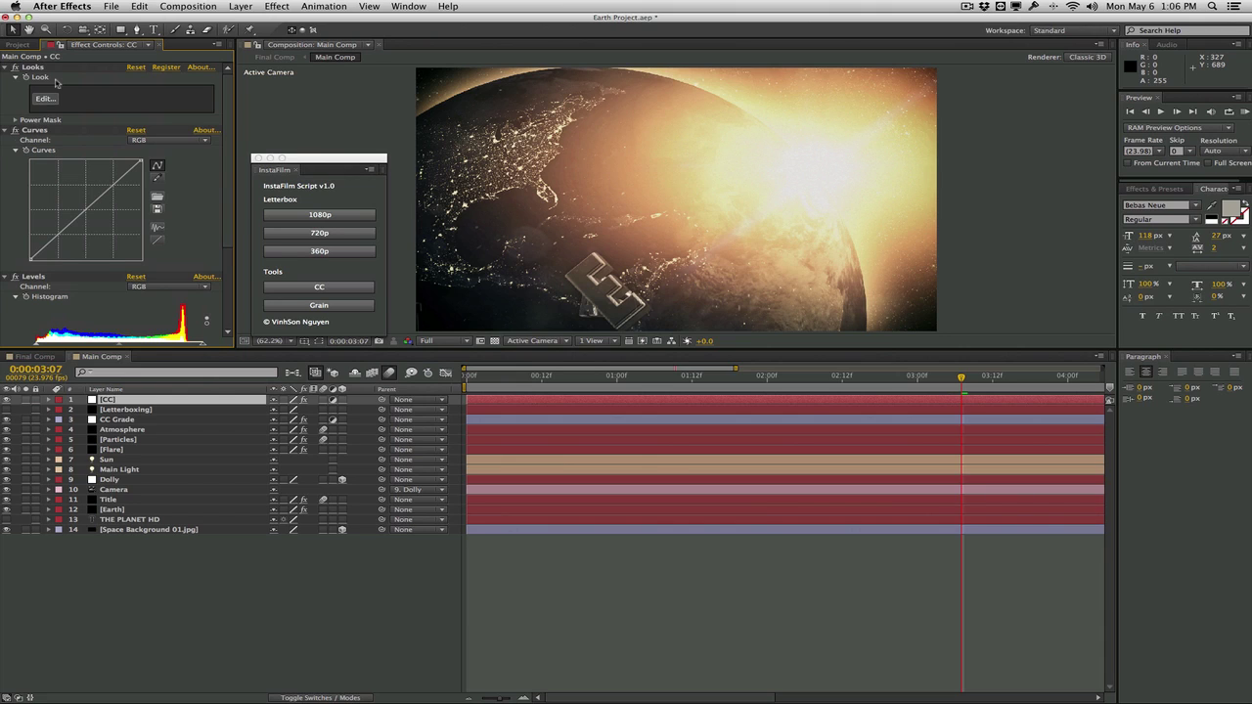
scroll(231, 102, down, 2)
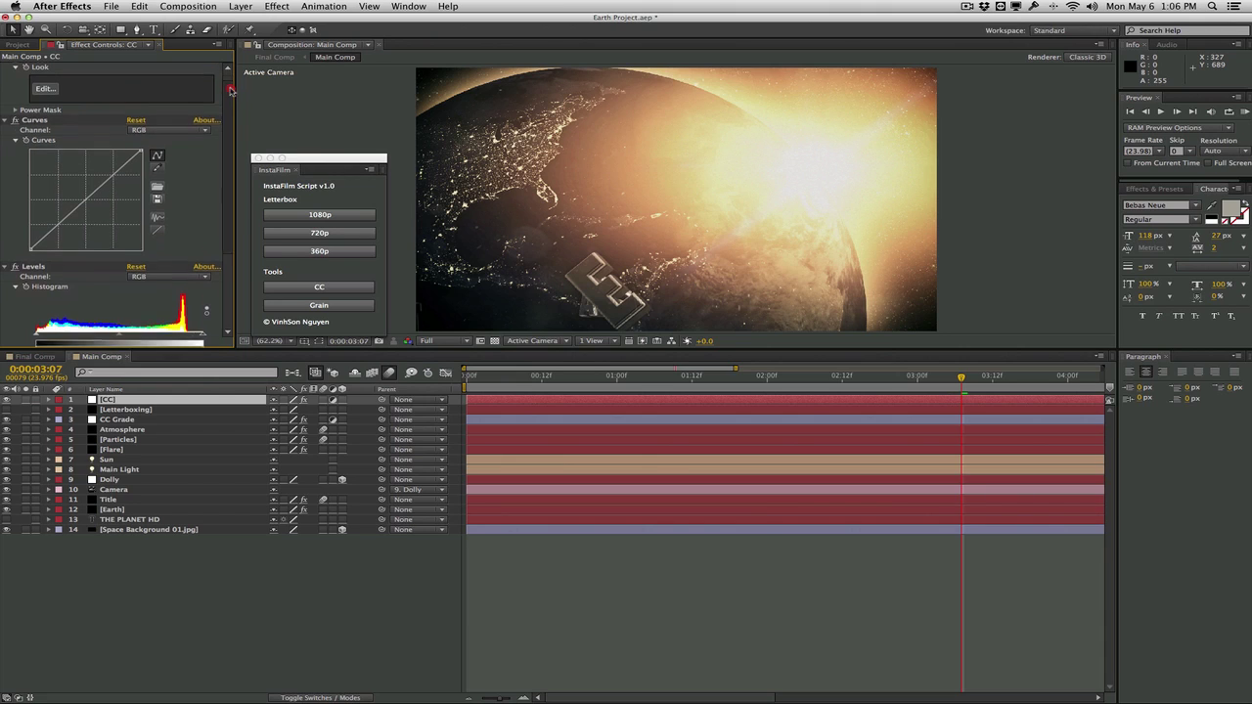
drag(231, 102, 226, 162)
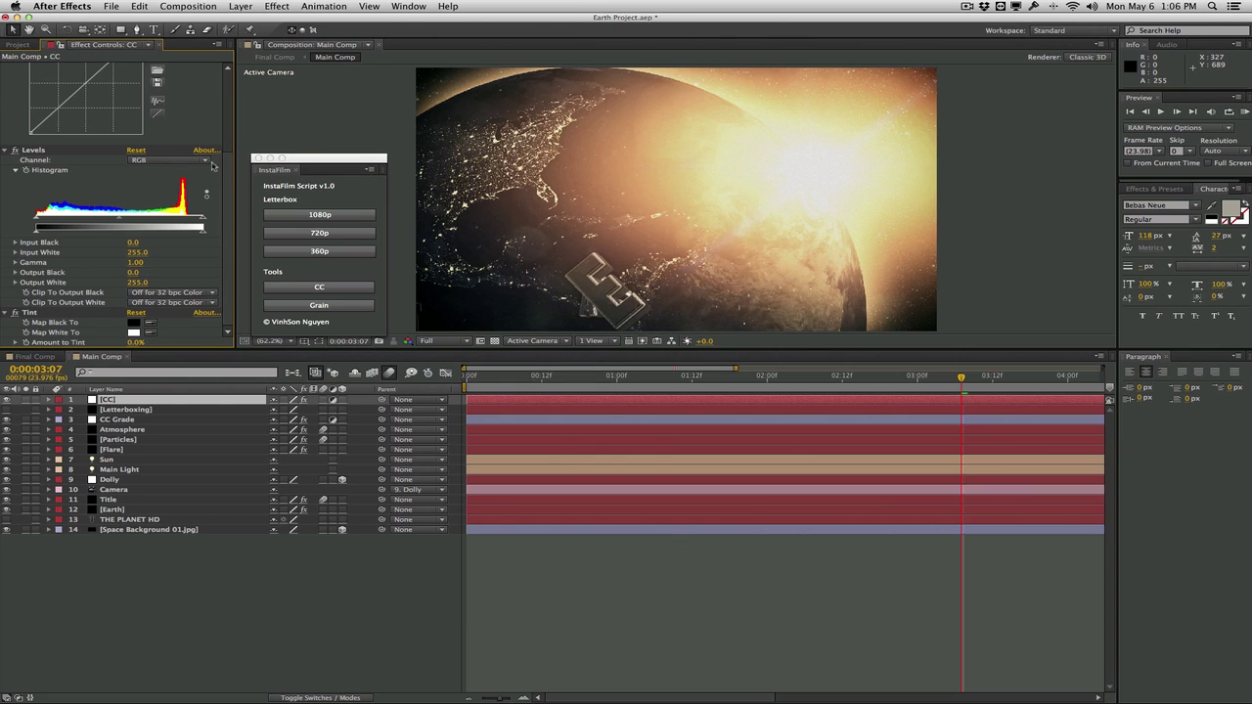
- Run InstaFilm's CC colour-correction tool, then show the Project panel's comps and footage
click(230, 184)
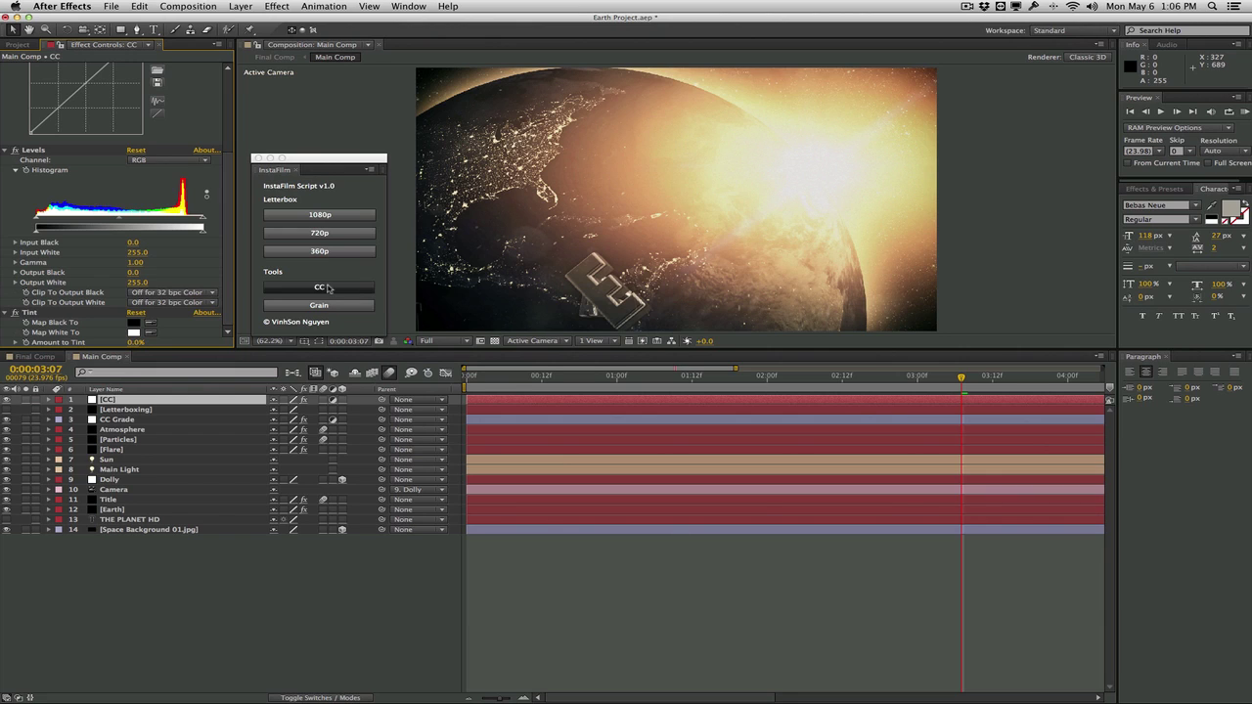
click(579, 207)
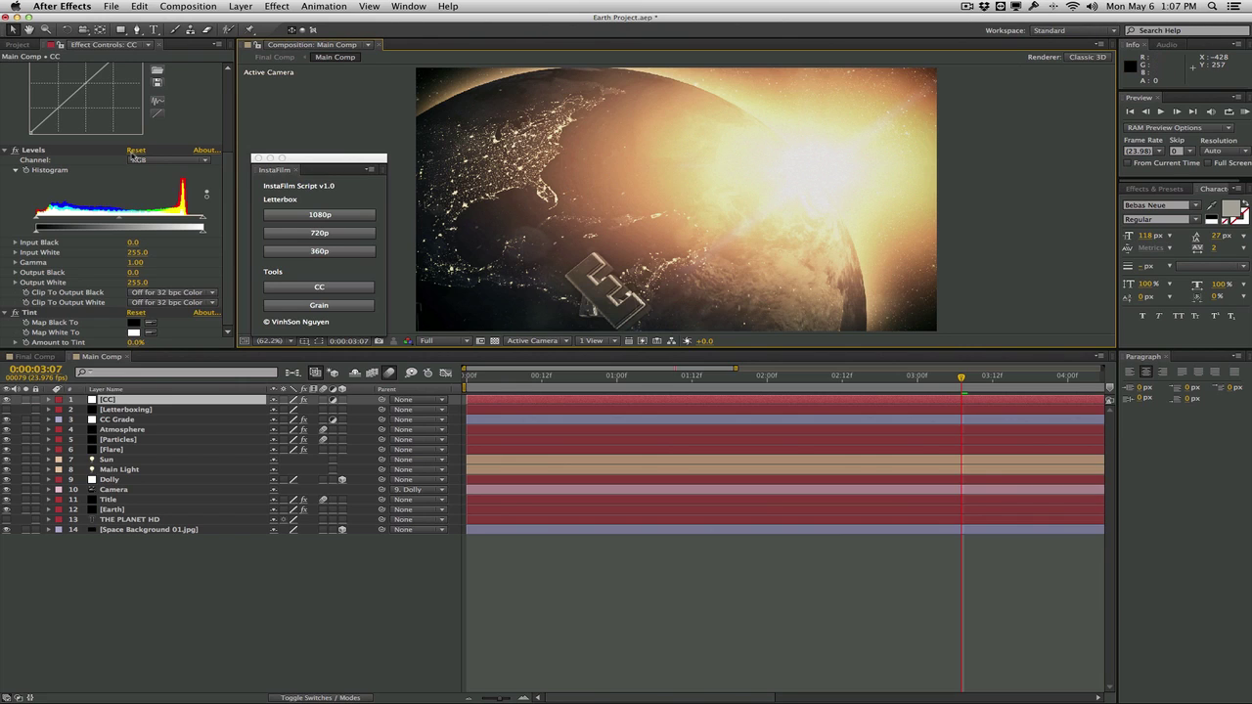
click(19, 45)
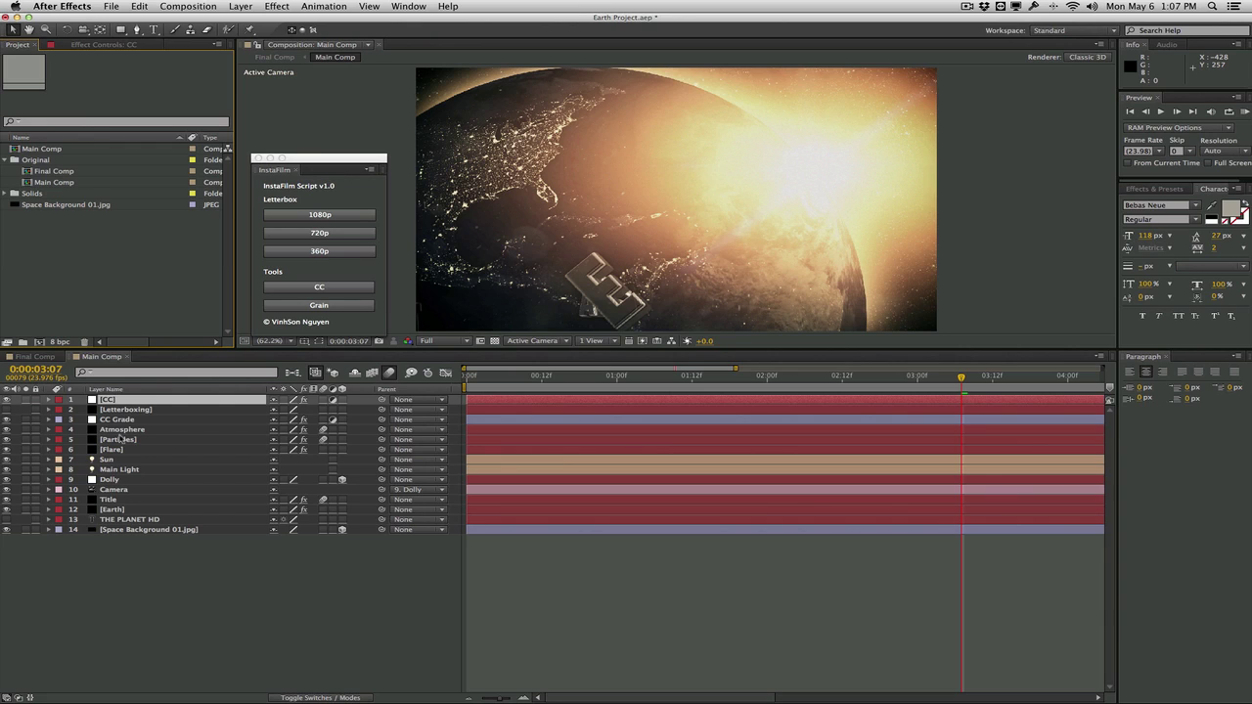
- Run InstaFilm's Grain tool, nudge the floating panel, and switch to Finder's Applications window
click(358, 306)
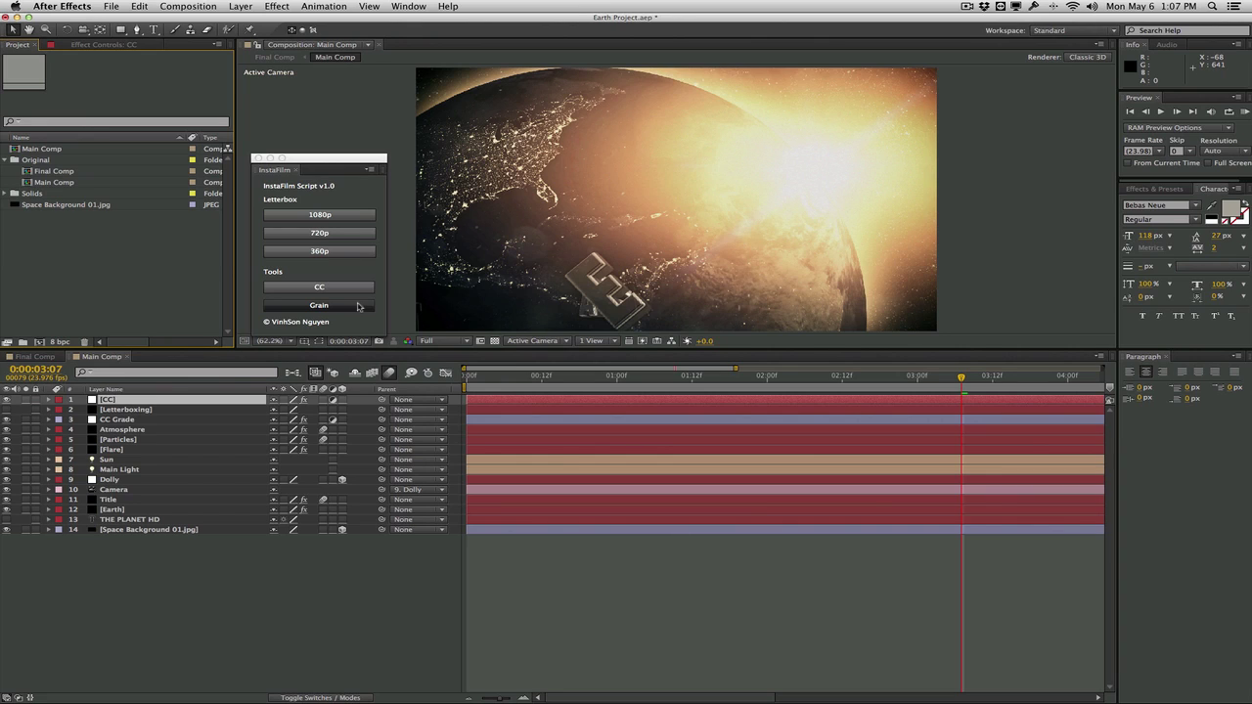
drag(352, 159, 375, 135)
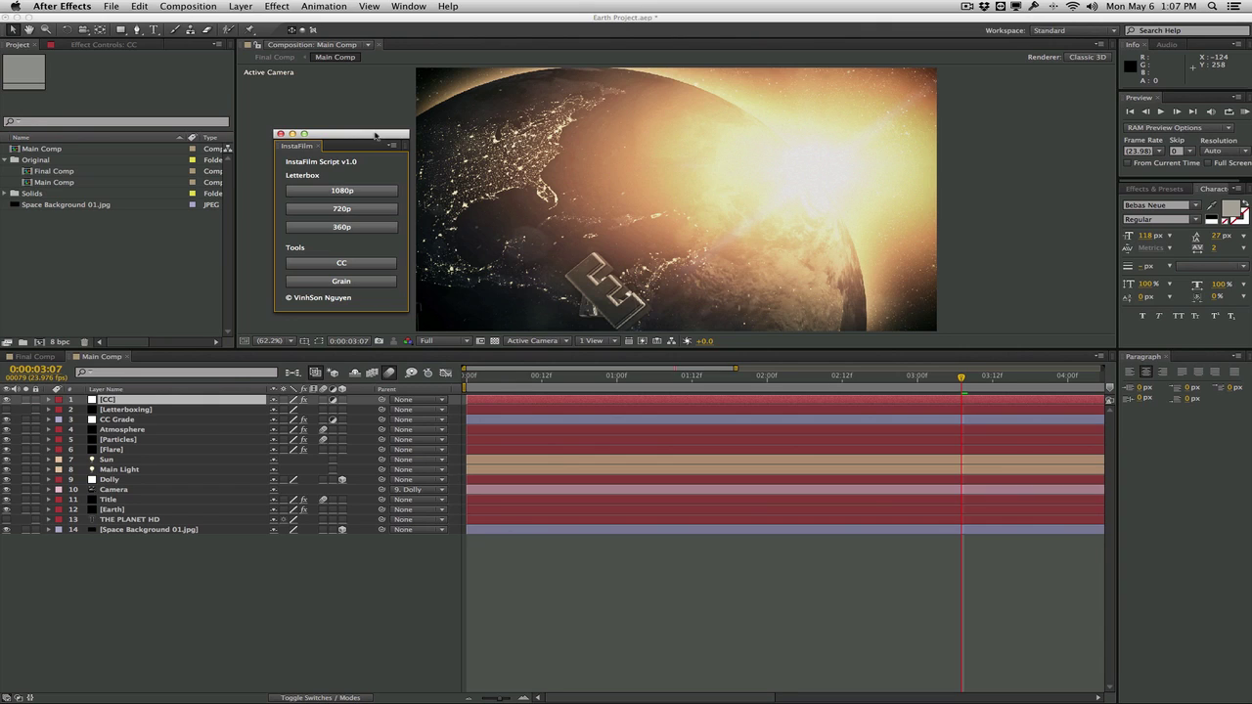
drag(376, 135, 359, 130)
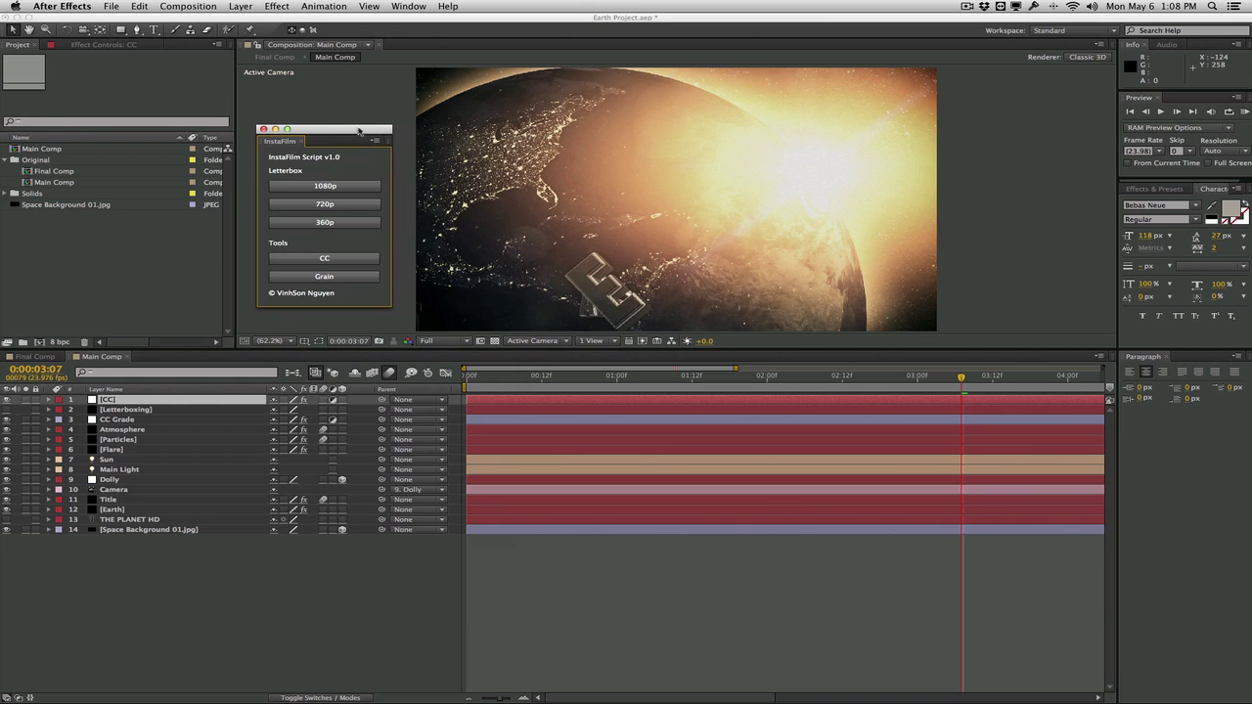
key(super+Tab)
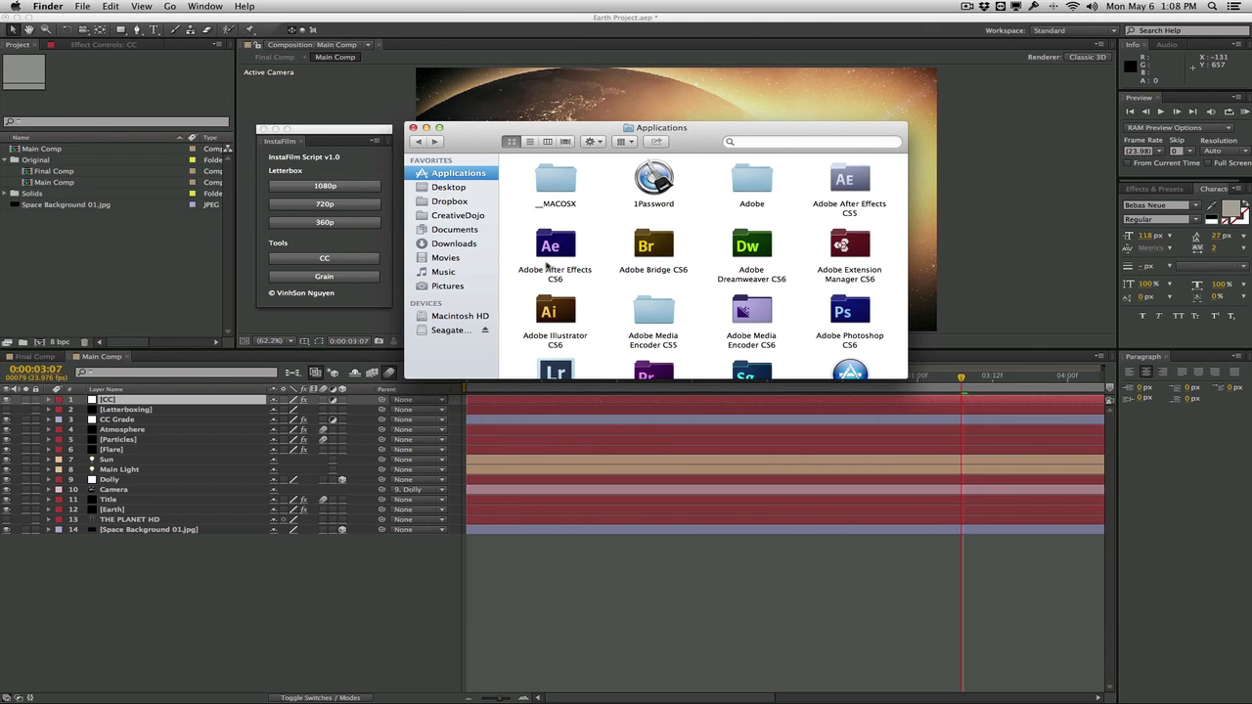
- Find InstaFilm.jsx under Applications > Adobe After Effects CS6 > Scripts > ScriptUI Panels
click(480, 175)
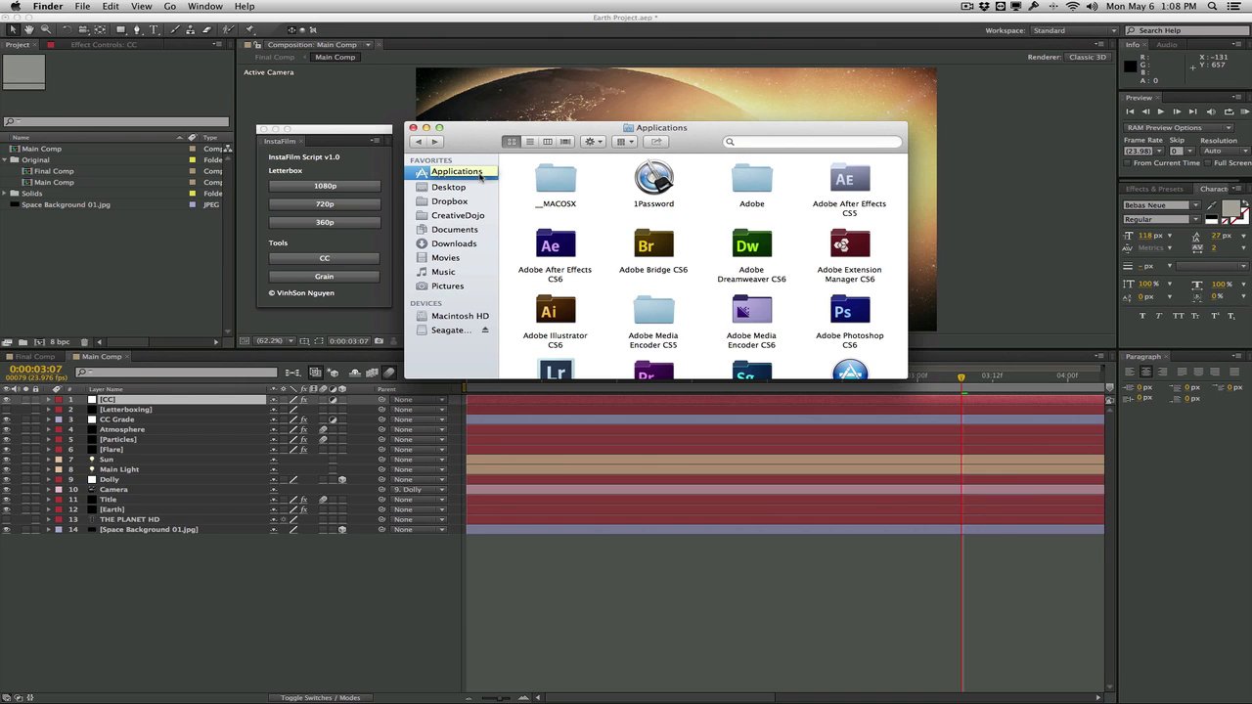
double_click(551, 239)
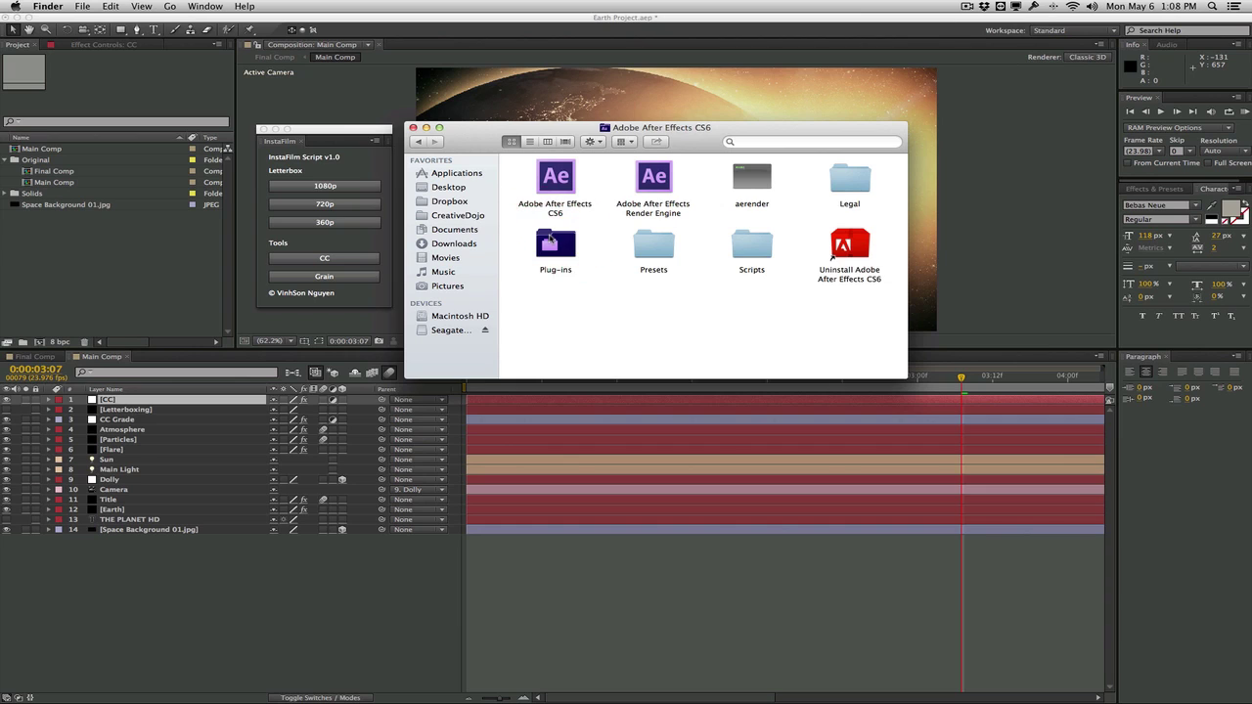
double_click(752, 250)
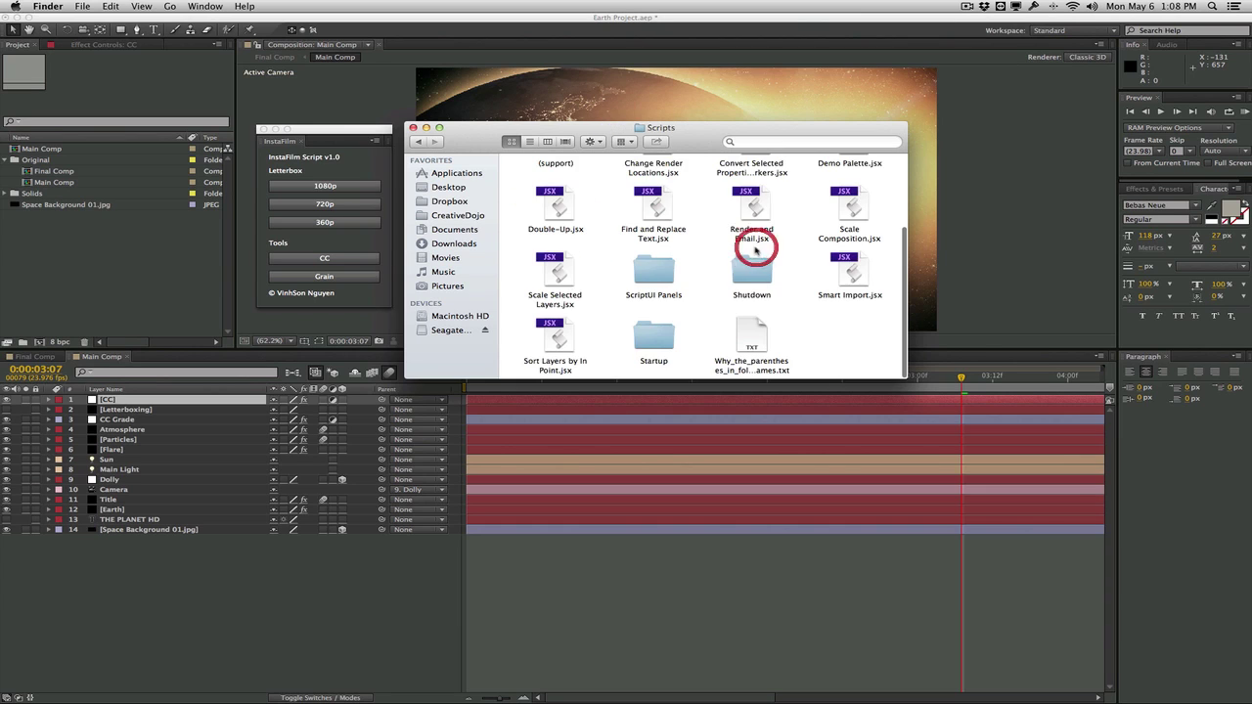
double_click(656, 274)
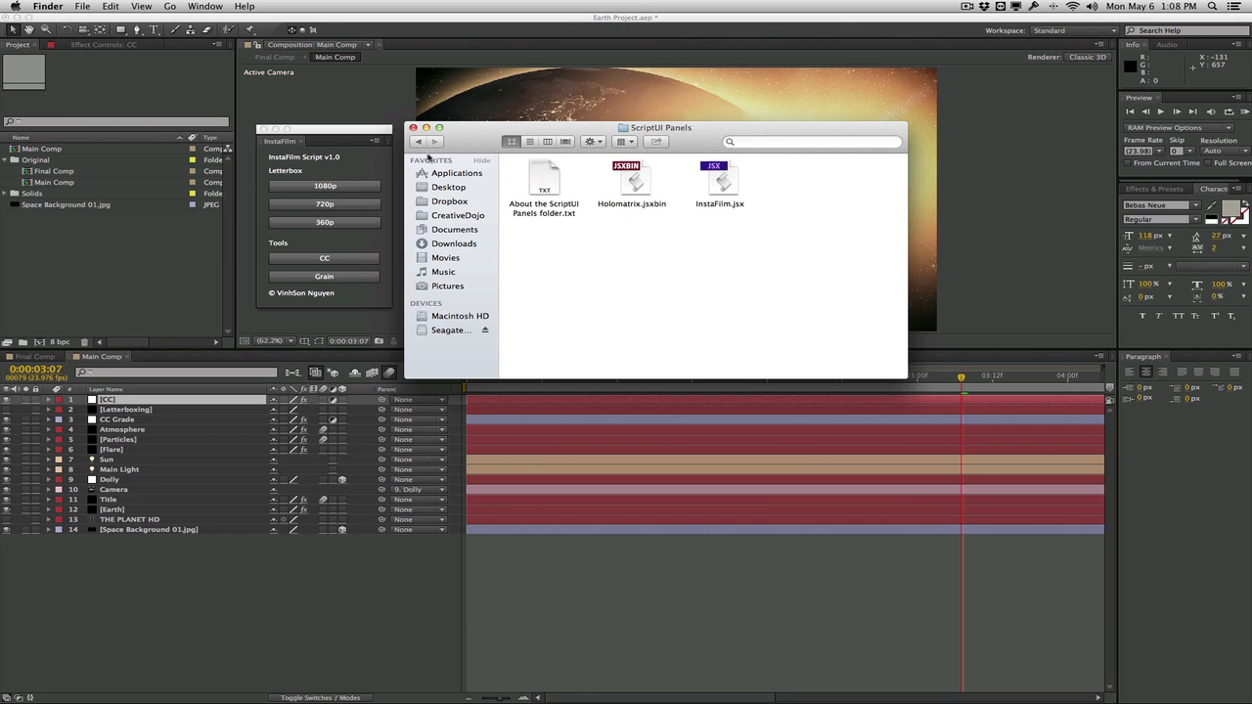
click(413, 128)
click(286, 127)
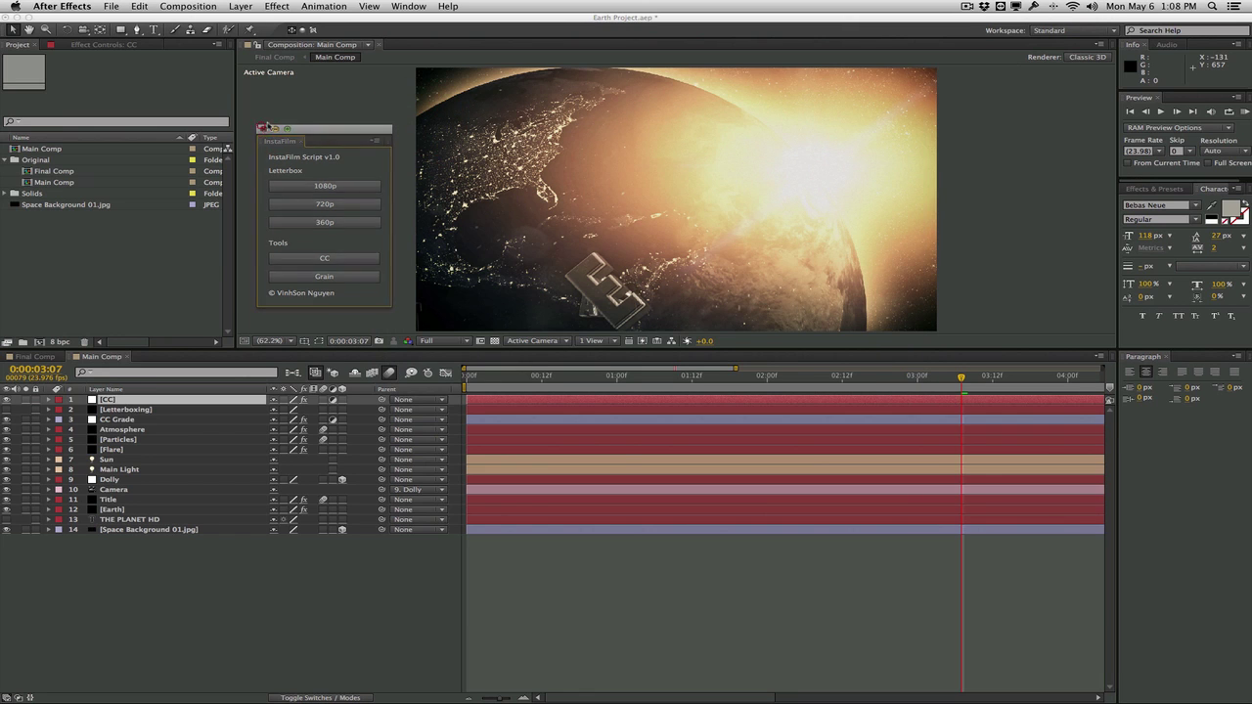
- Close the InstaFilm panel and confirm InstaFilm.jsx remains listed in the Window menu
click(263, 129)
click(422, 5)
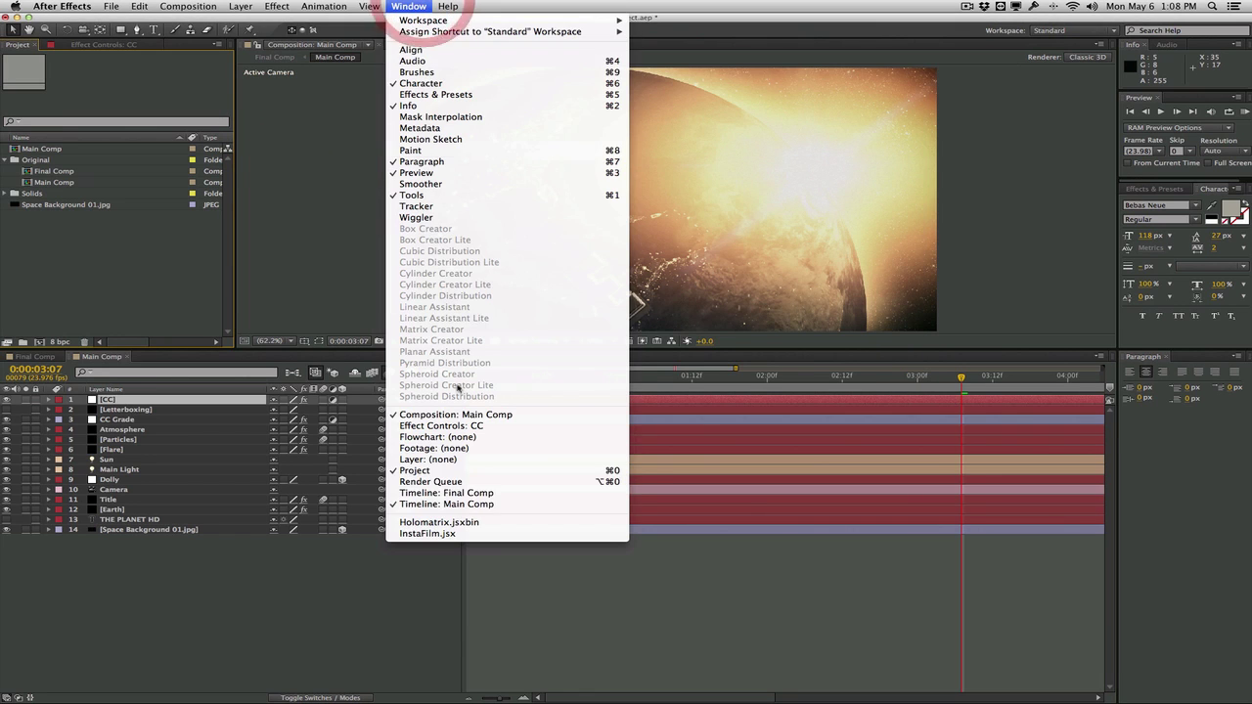
click(417, 565)
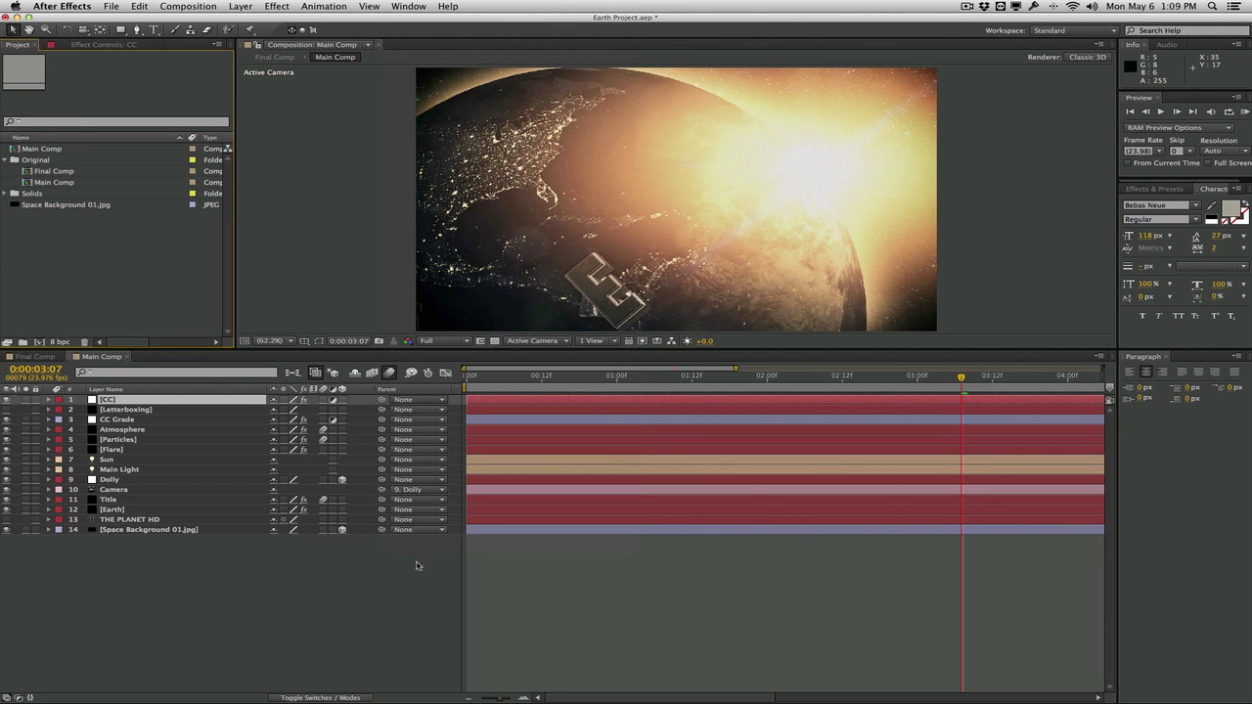